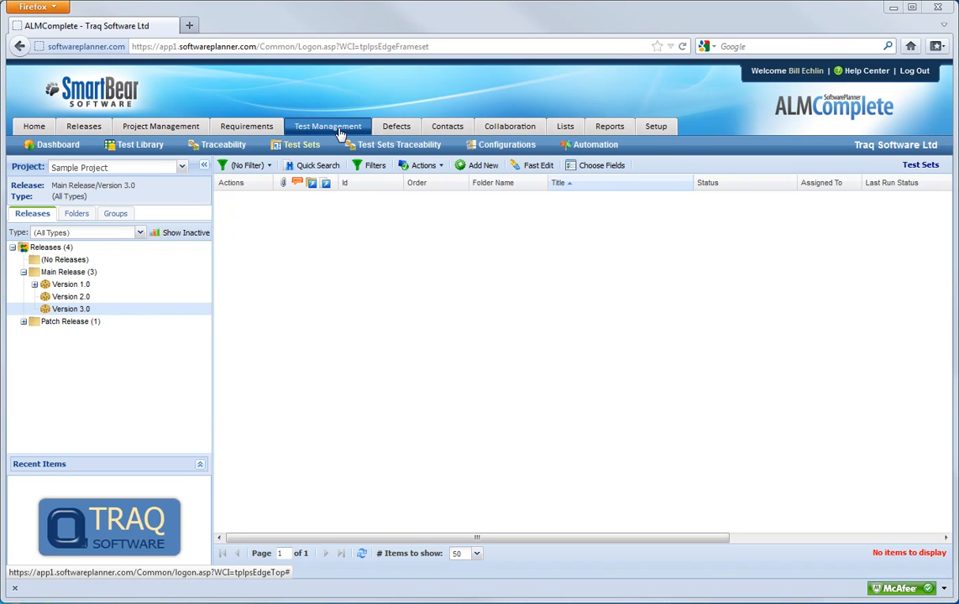
Step: Review the Main Release versions, the test library and the test sets of the Sample Project
left_click(81, 127)
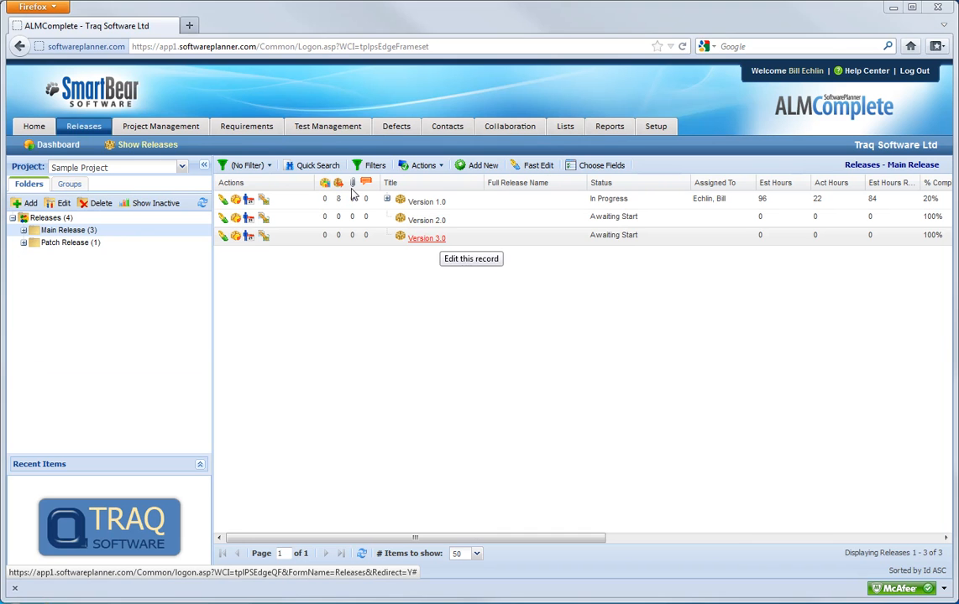
left_click(336, 130)
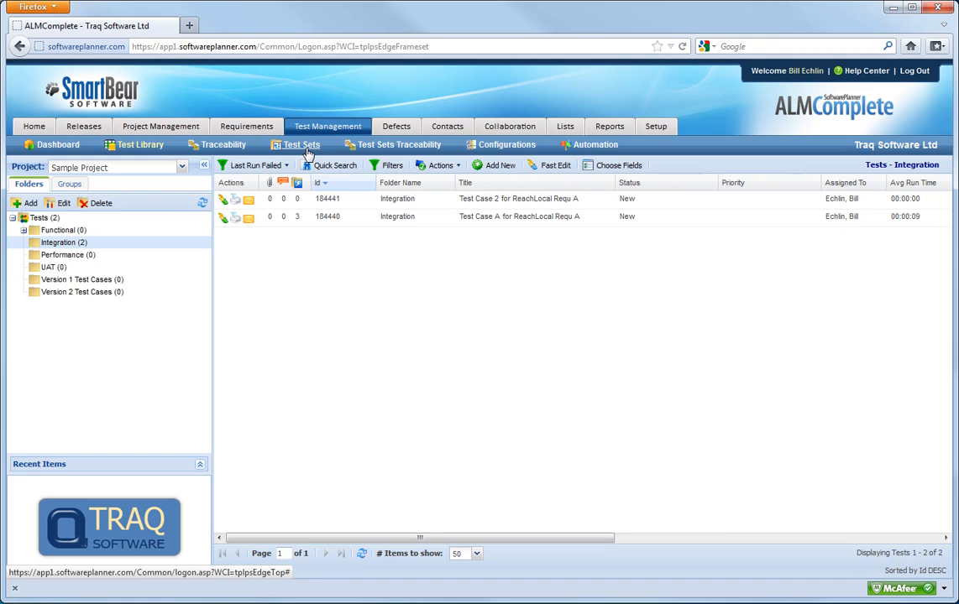
left_click(306, 150)
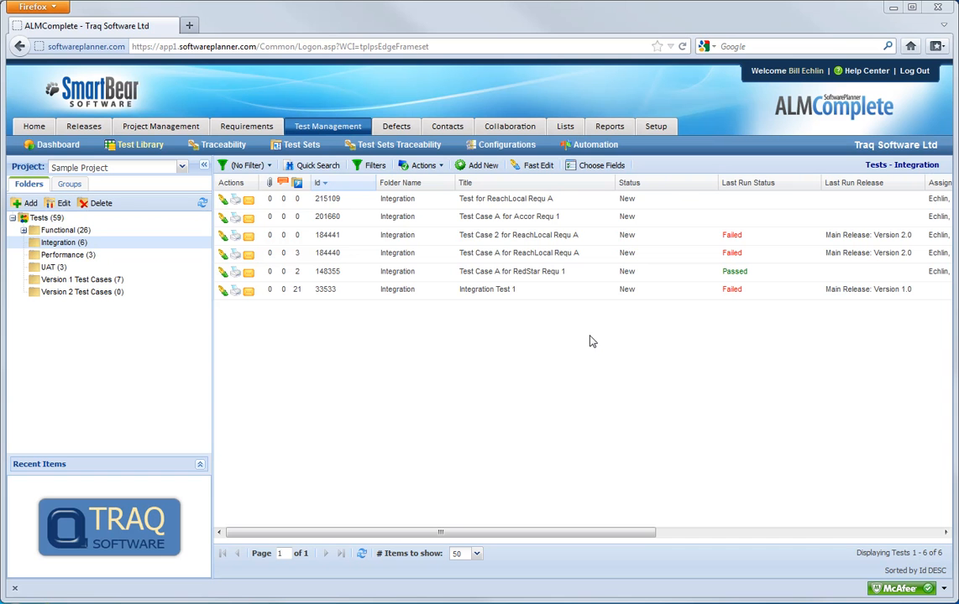
Step: Filter the Integration folder's tests in the test library with the saved Last Run Failed filter
left_click(270, 167)
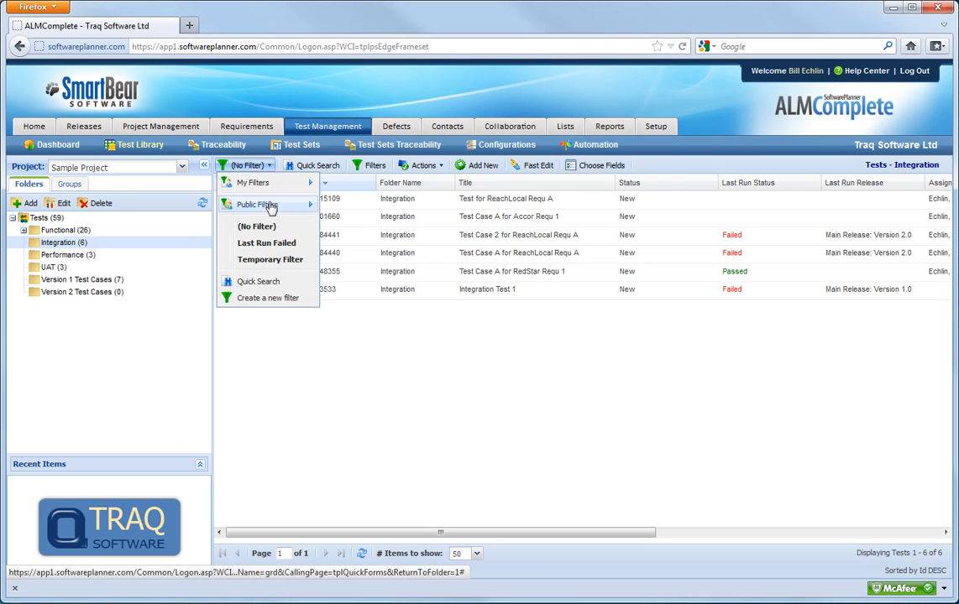
mouse_move(271, 208)
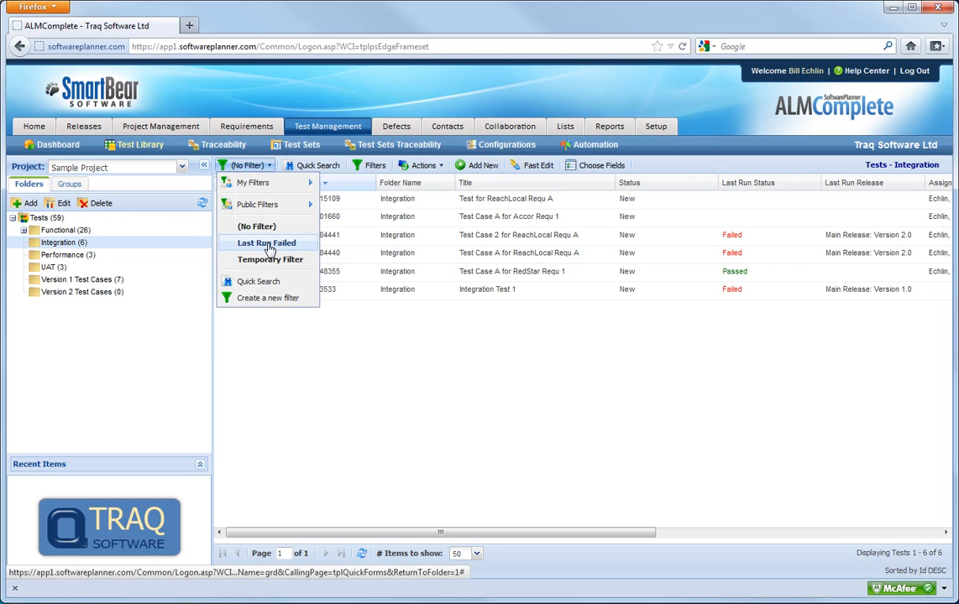
left_click(267, 244)
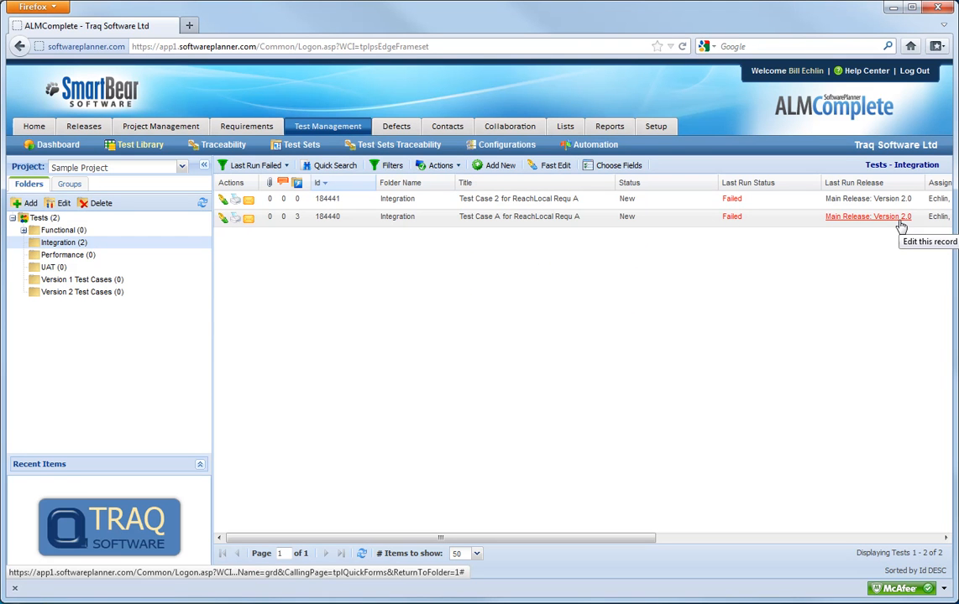
left_click(285, 172)
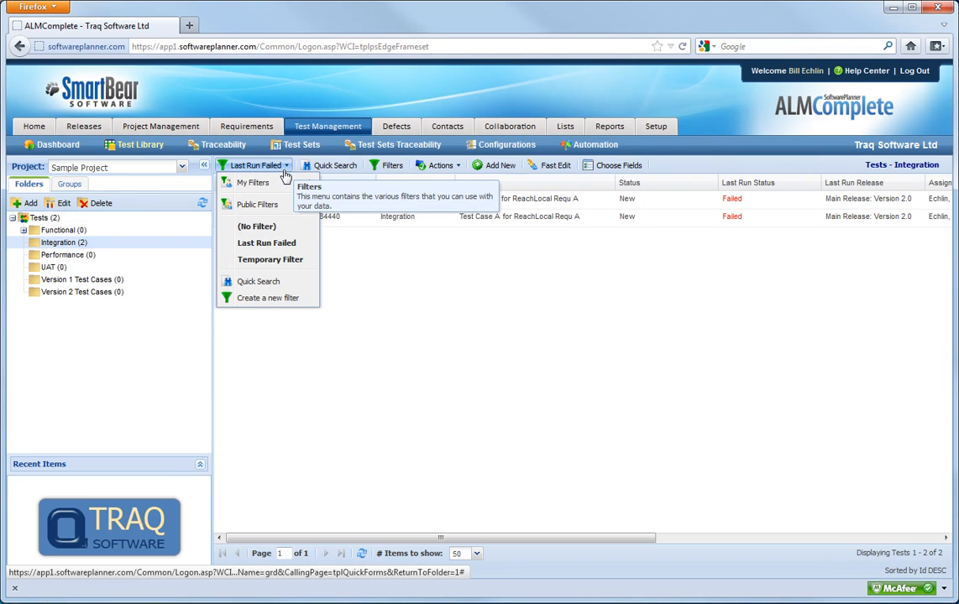
mouse_move(287, 190)
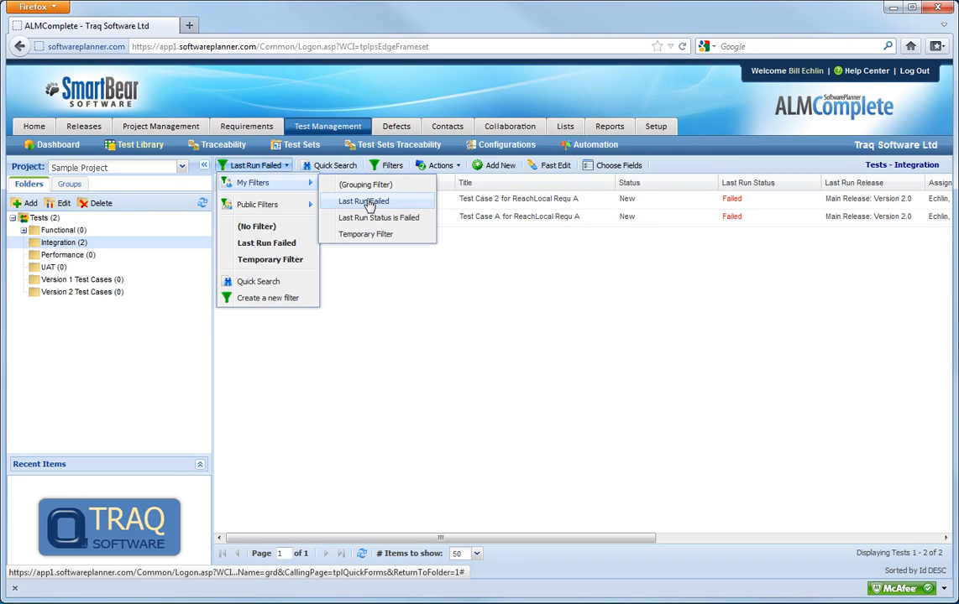
left_click(370, 204)
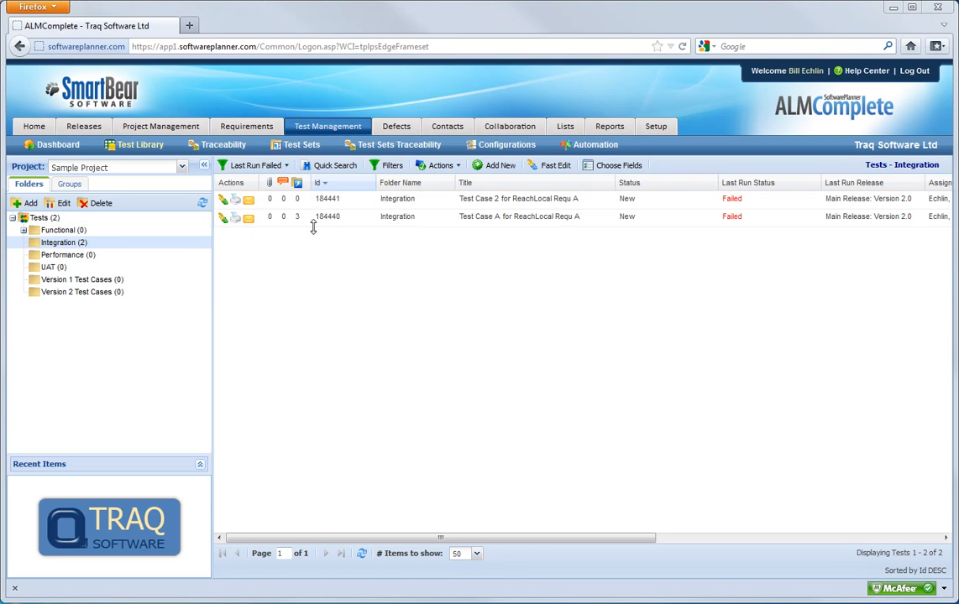
Step: Load the saved Last Run Failed filter for editing, check its conditions and resubmit it
left_click(288, 169)
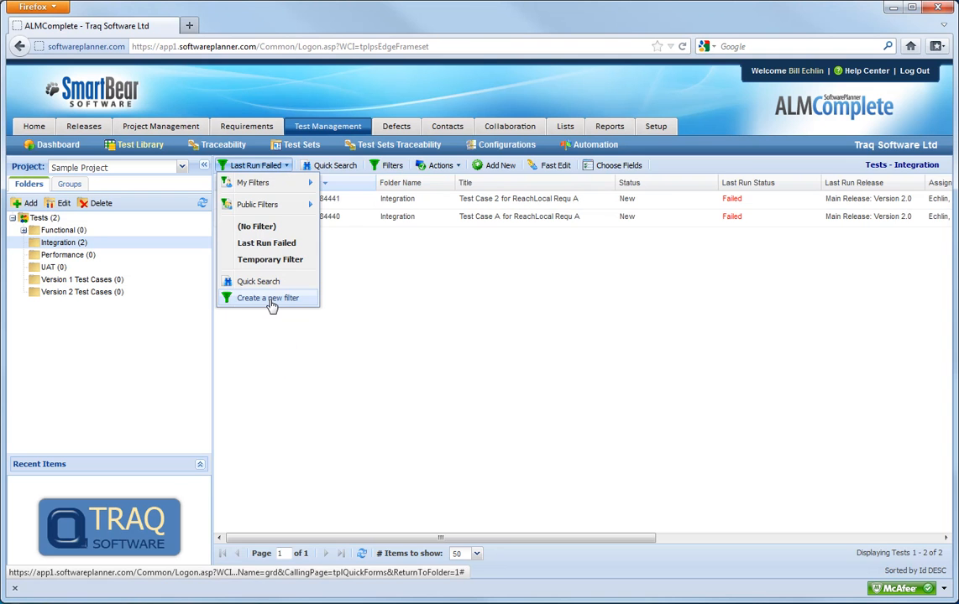
left_click(269, 300)
left_click(578, 220)
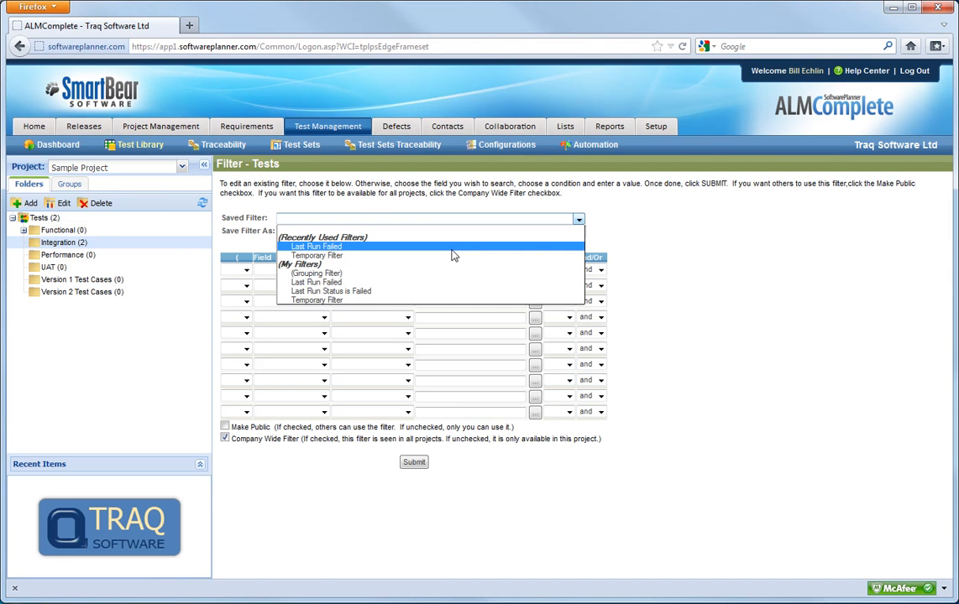
left_click(459, 247)
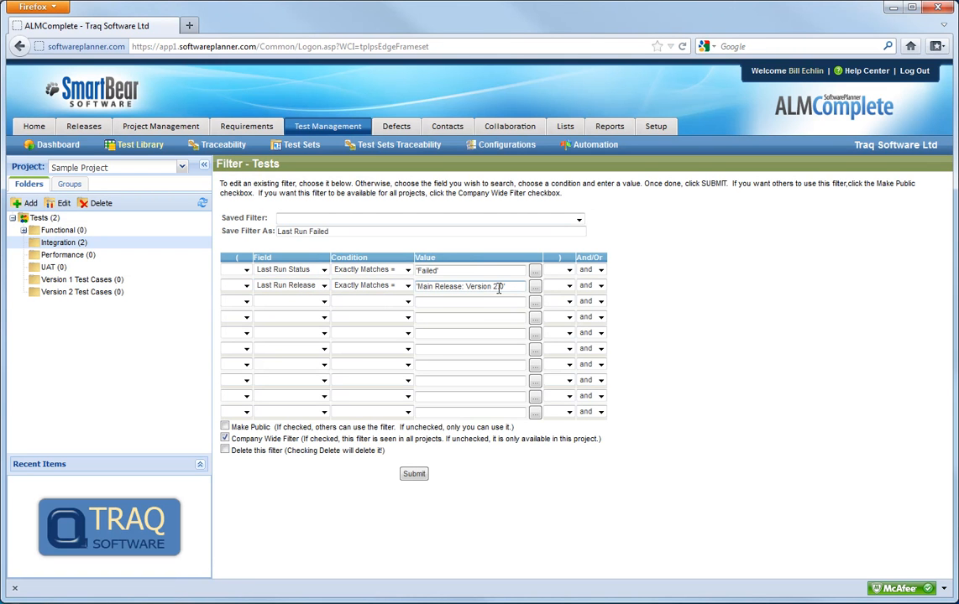
left_click(414, 475)
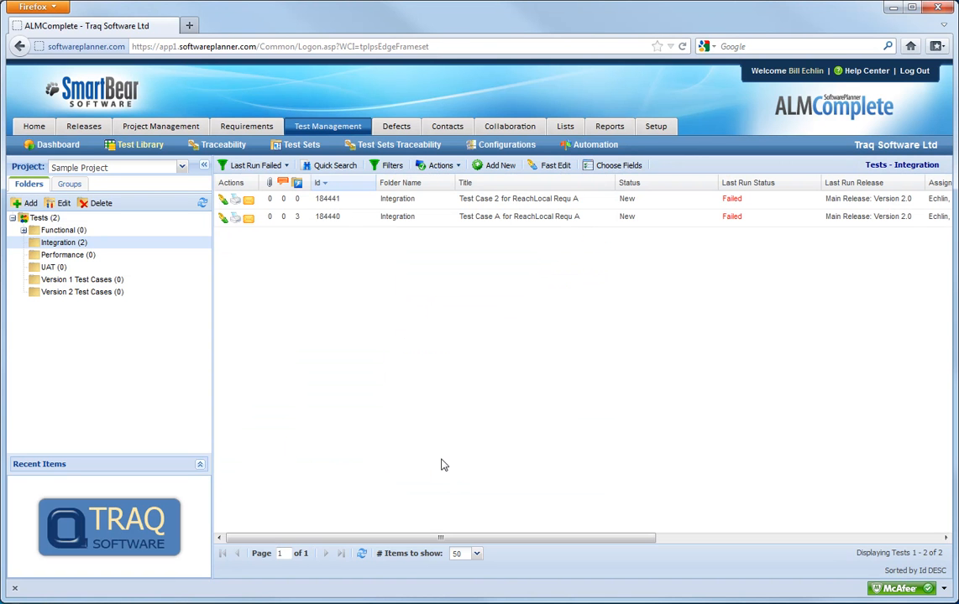
Step: Start a new test set under Main Release Version 3.0 titled "Re tests from failed version 2.0 testing"
left_click(300, 146)
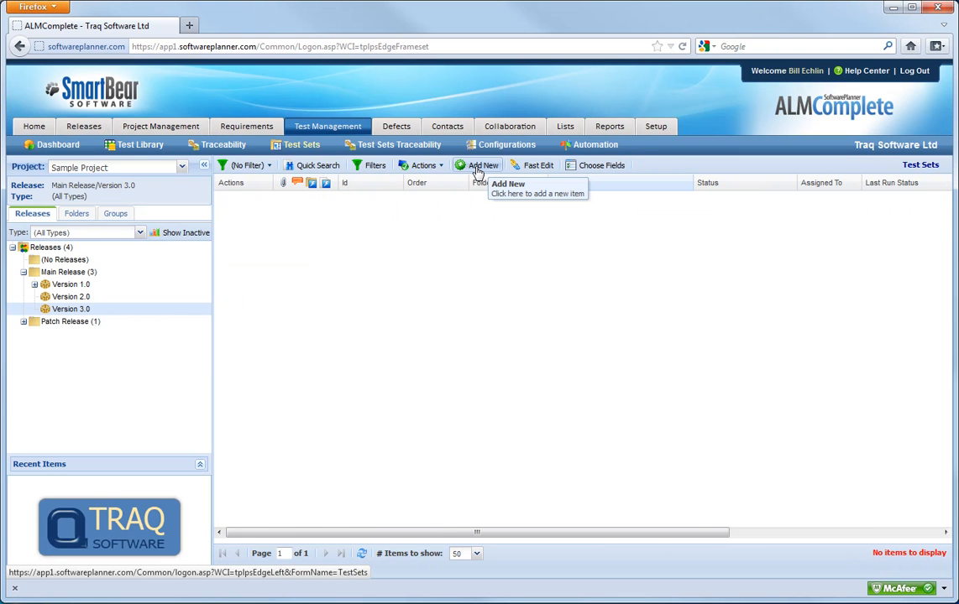
left_click(477, 168)
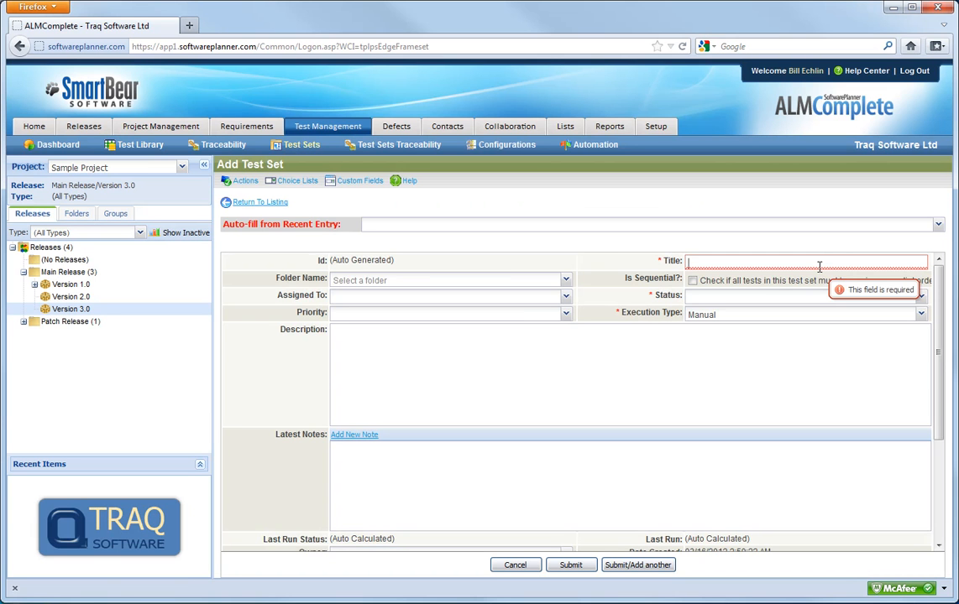
type("Re ")
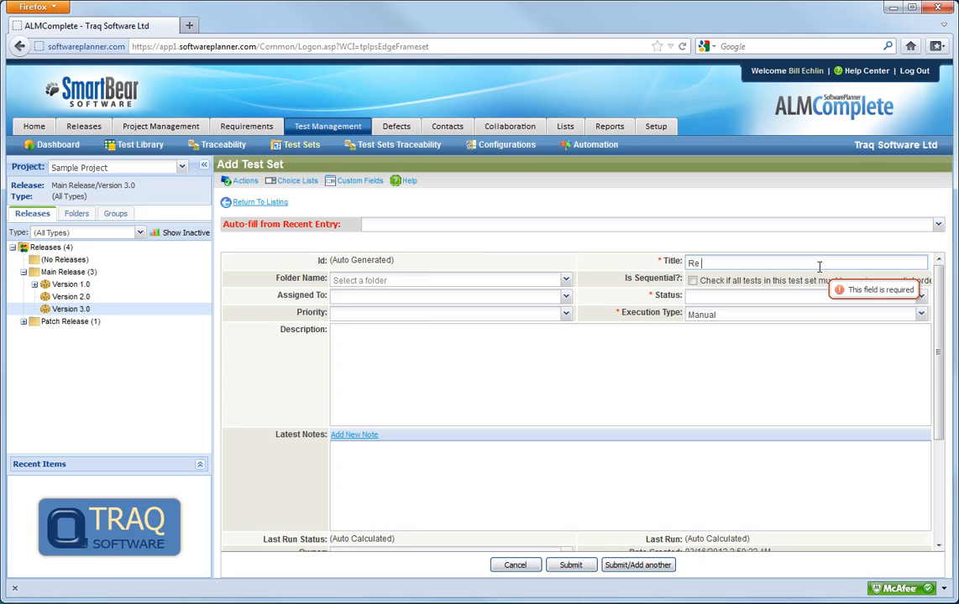
type("tests")
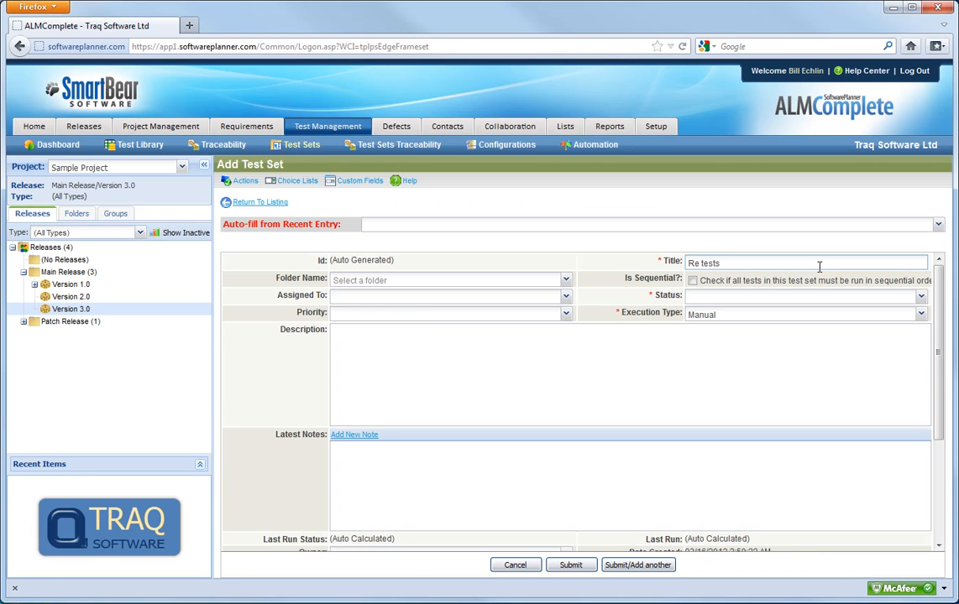
type(" from failed version 2.0 testing")
Step: Assign the new test set to the Functional Area A folder with status Approved and submit it
left_click(567, 281)
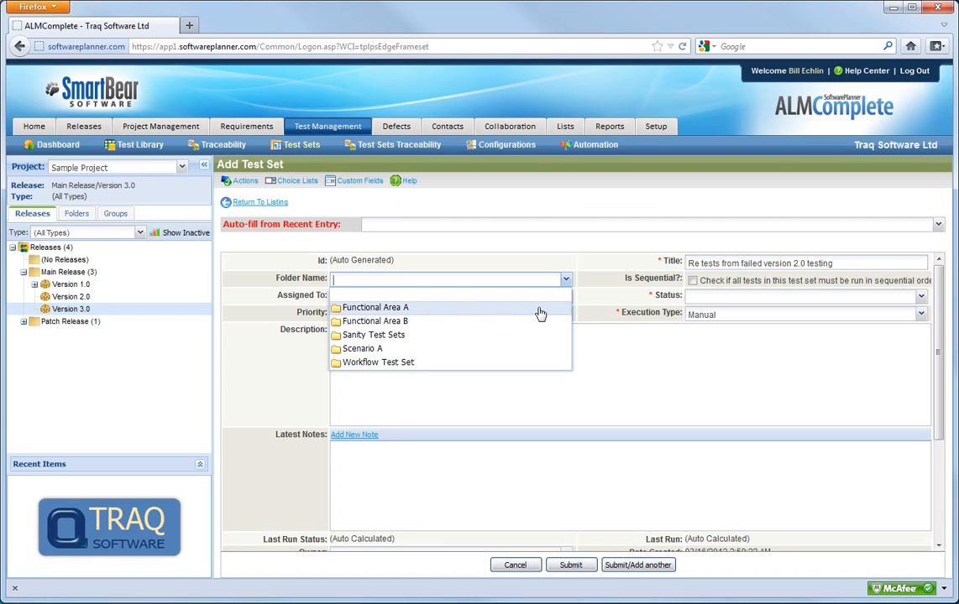
left_click(542, 309)
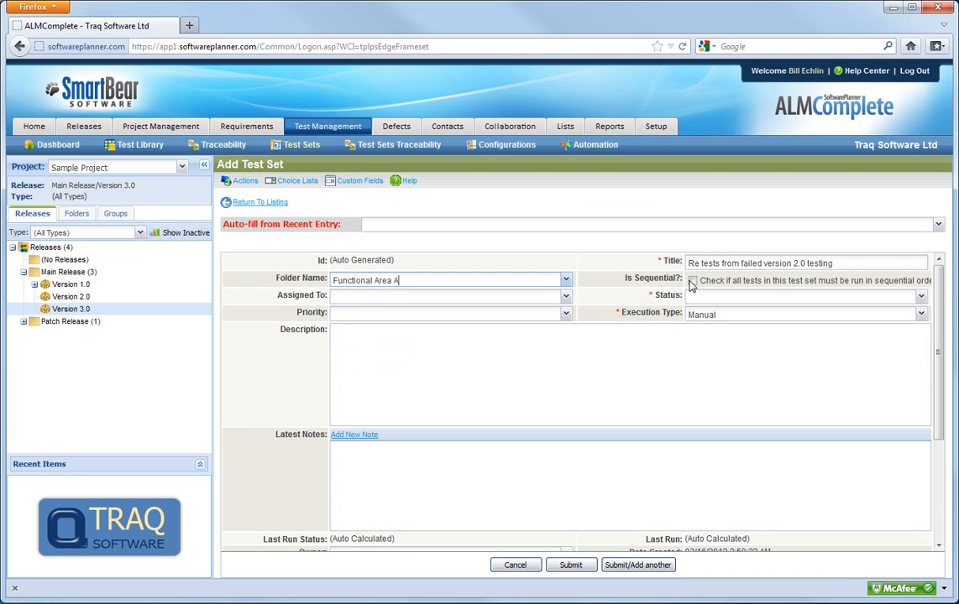
left_click(694, 298)
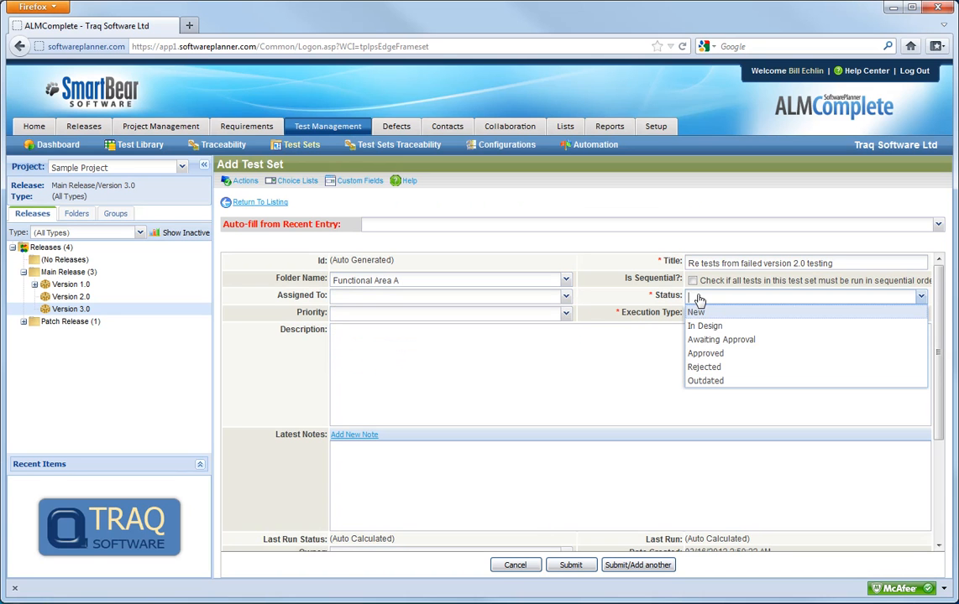
left_click(705, 354)
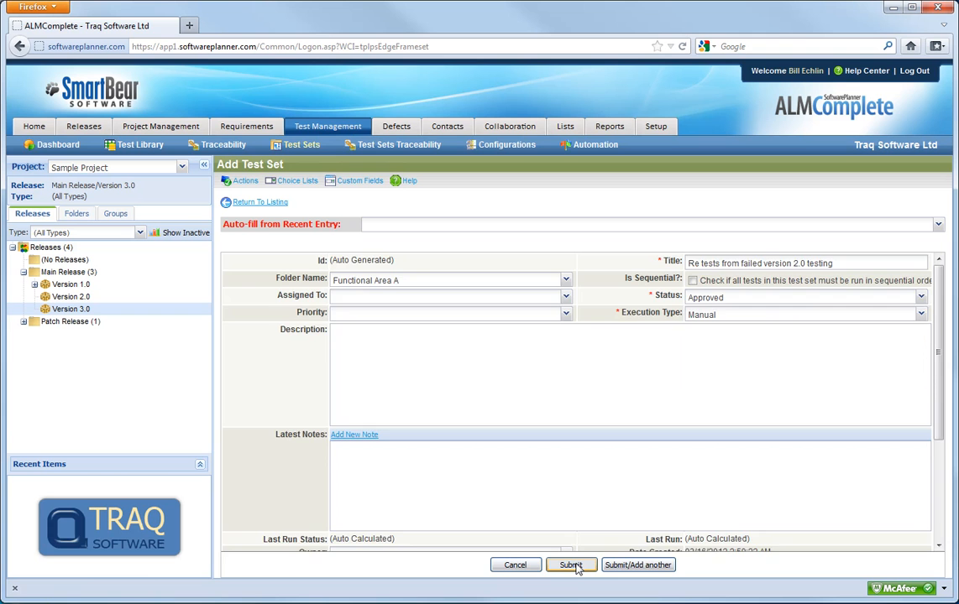
left_click(571, 565)
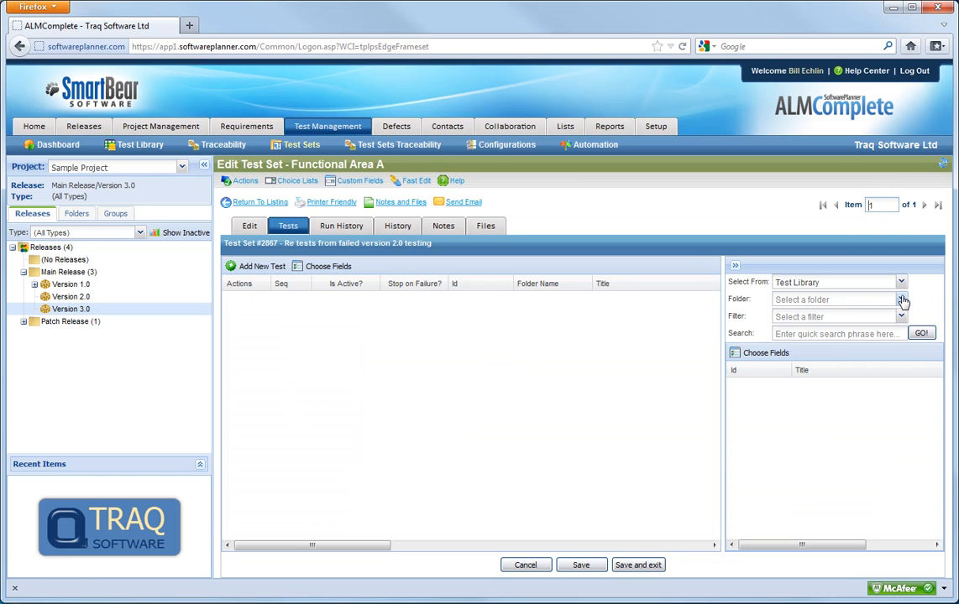
Step: Add both Integration tests matching the Last Run Failed filter from the test library to the test set and save it
left_click(901, 299)
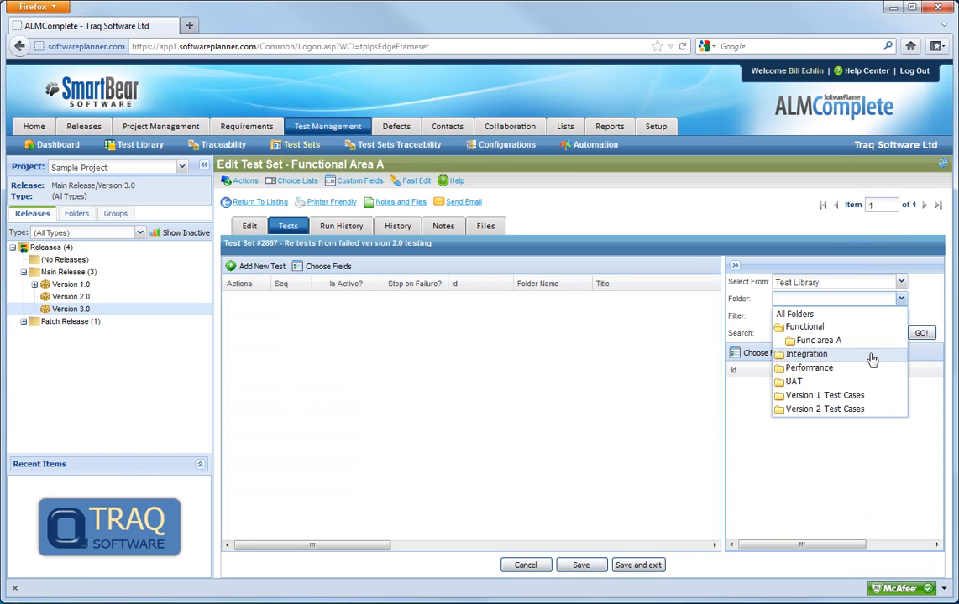
left_click(872, 360)
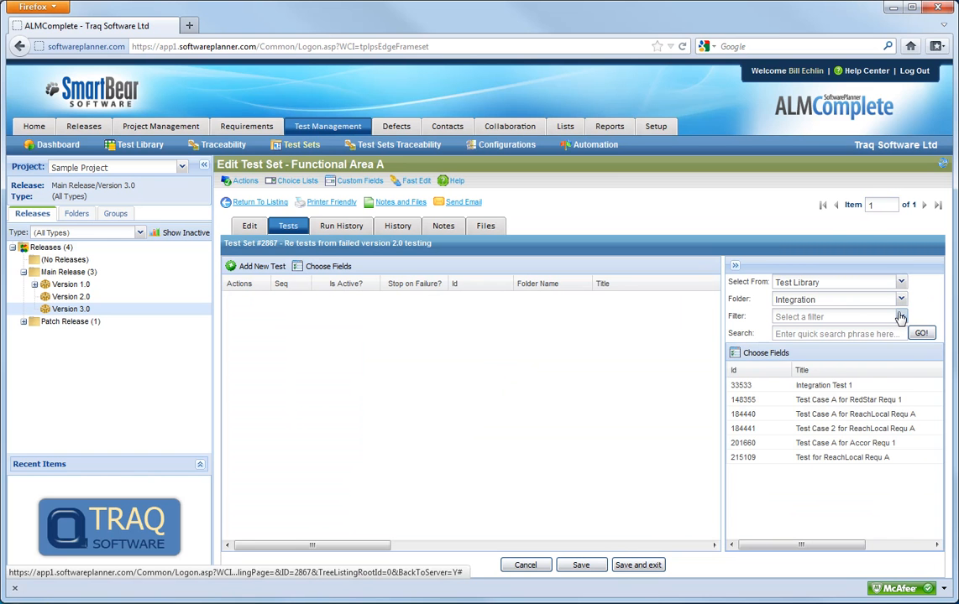
left_click(900, 318)
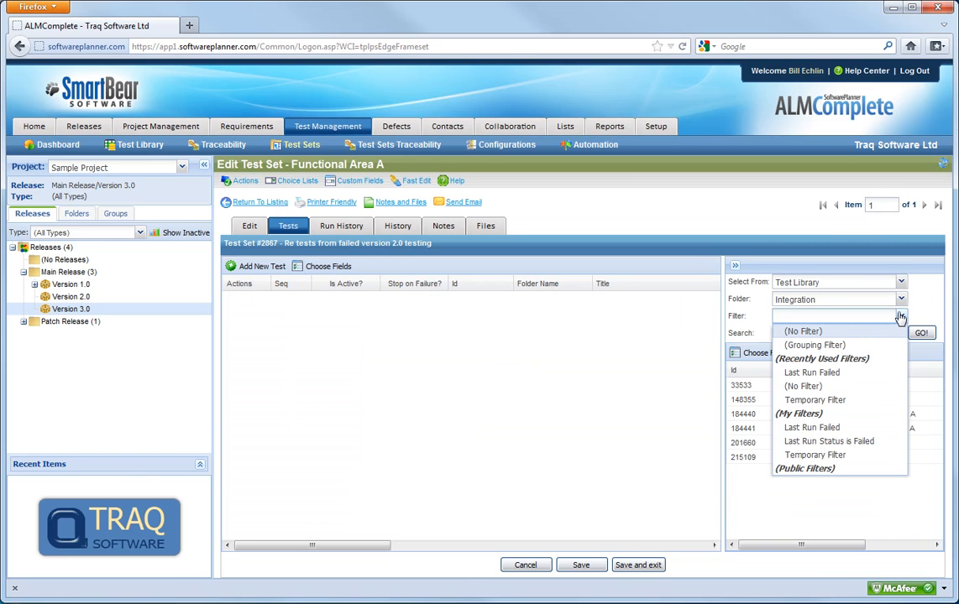
left_click(862, 380)
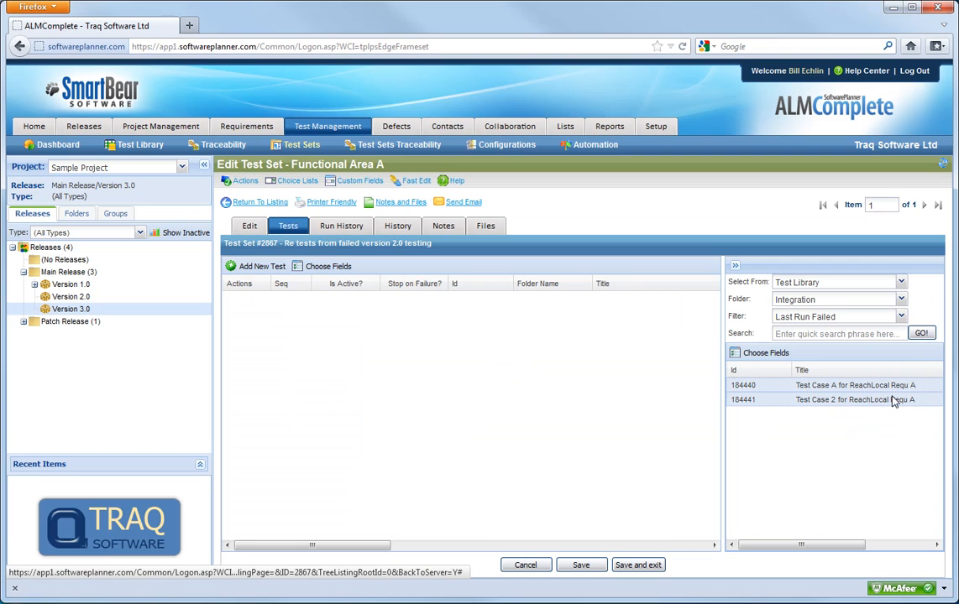
left_click_drag(894, 402, 552, 336)
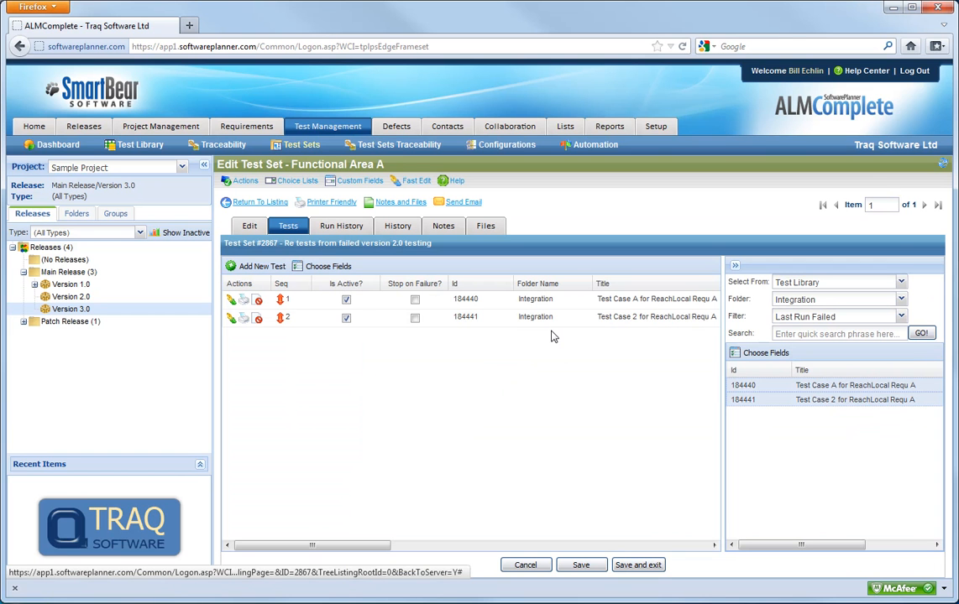
left_click(580, 566)
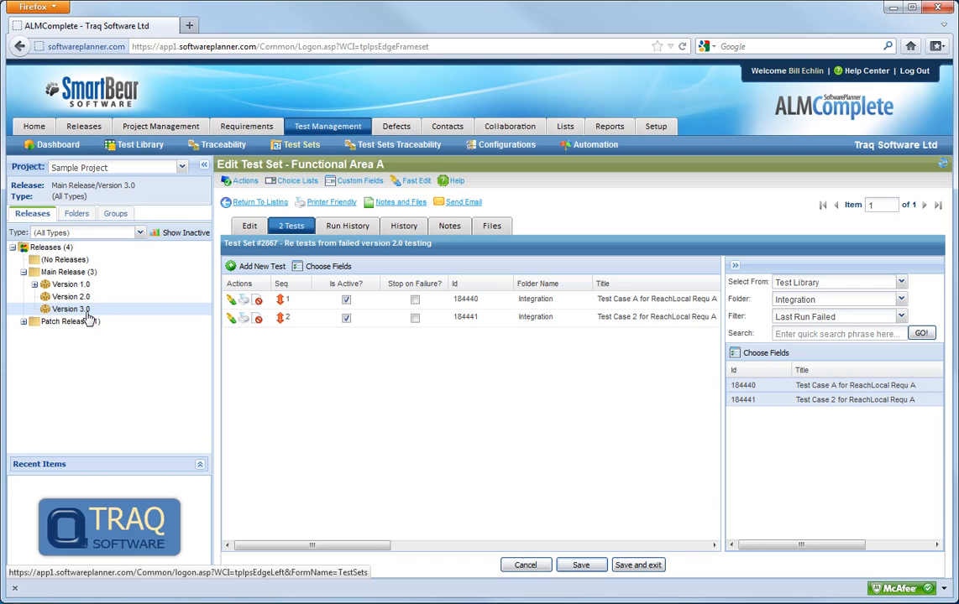
Step: Check which release is linked to the test set in its details and submit the record
left_click(260, 229)
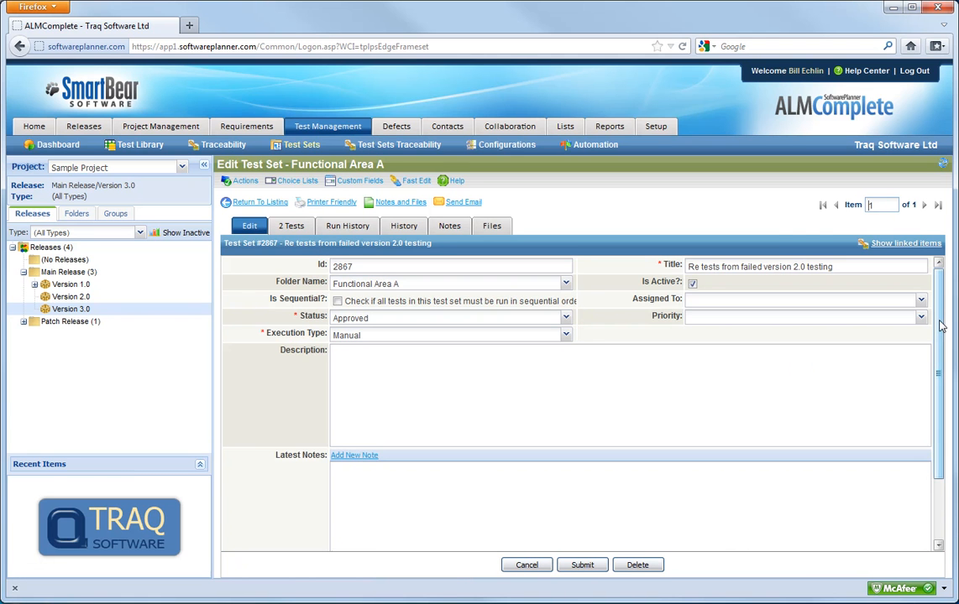
scroll(940, 326, "down", 2)
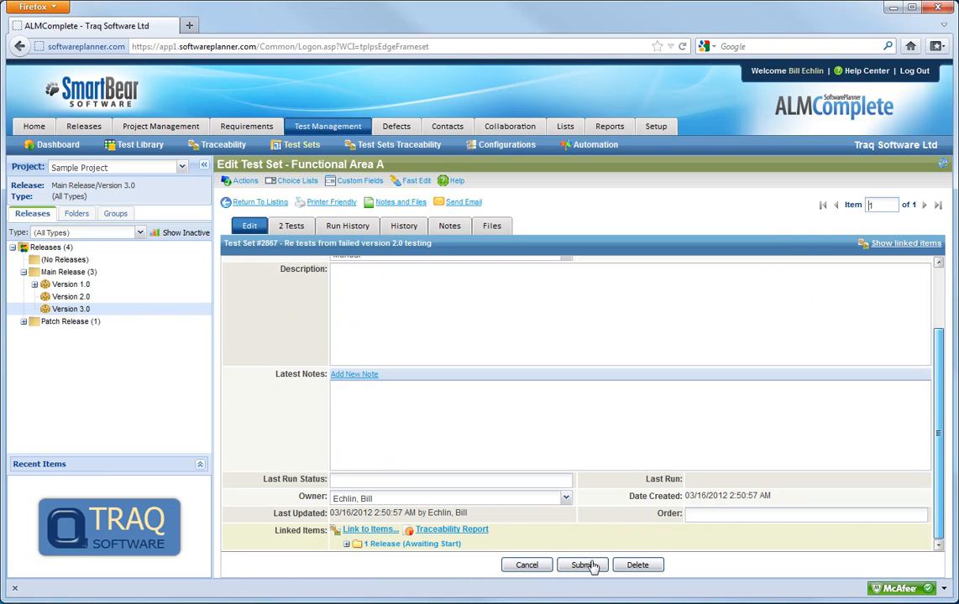
left_click(347, 545)
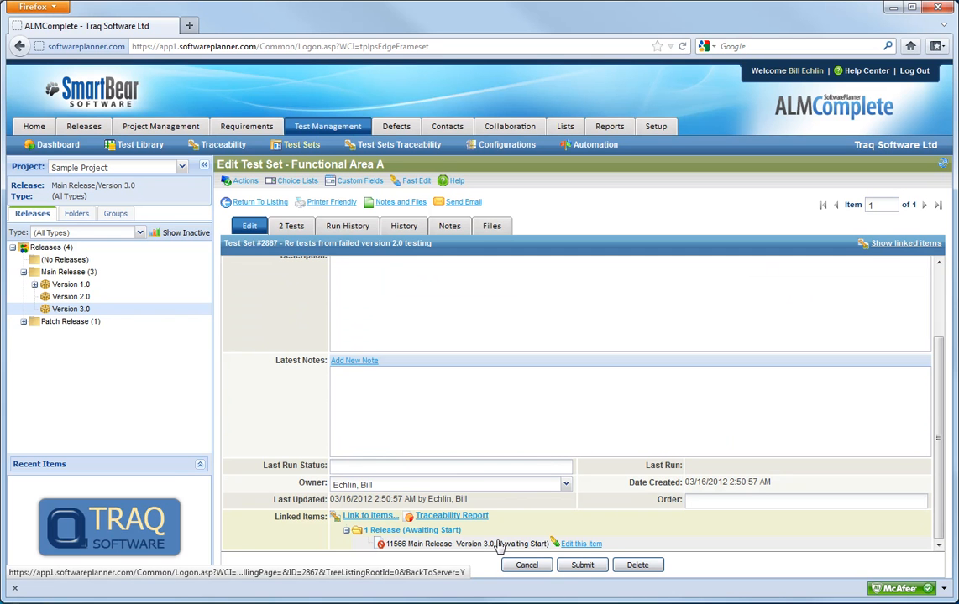
left_click(575, 567)
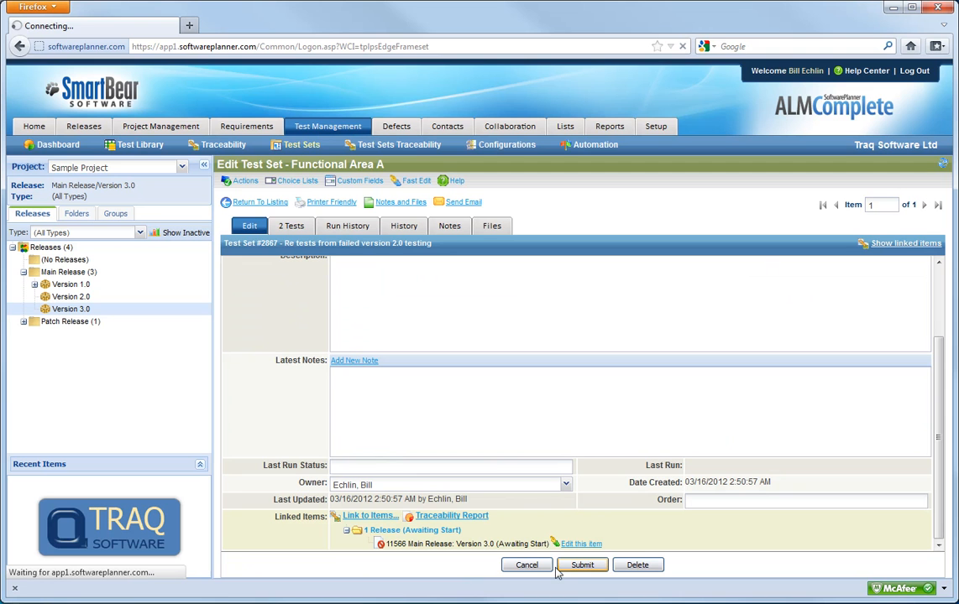